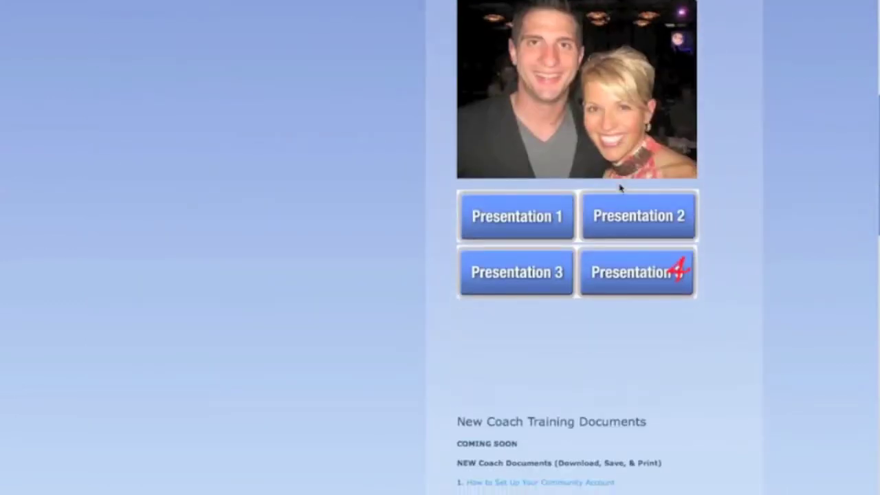
Scroll down JoePetri.com's Training page to the New Coach Training Documents list
{"action": "scroll", "coordinate": [619, 188], "scroll_direction": "down", "scroll_amount": 1}
{"action": "scroll", "coordinate": [620, 188], "scroll_direction": "down", "scroll_amount": 2}
{"action": "scroll", "coordinate": [620, 188], "scroll_direction": "down", "scroll_amount": 1}
{"action": "scroll", "coordinate": [621, 187], "scroll_direction": "down", "scroll_amount": 1}
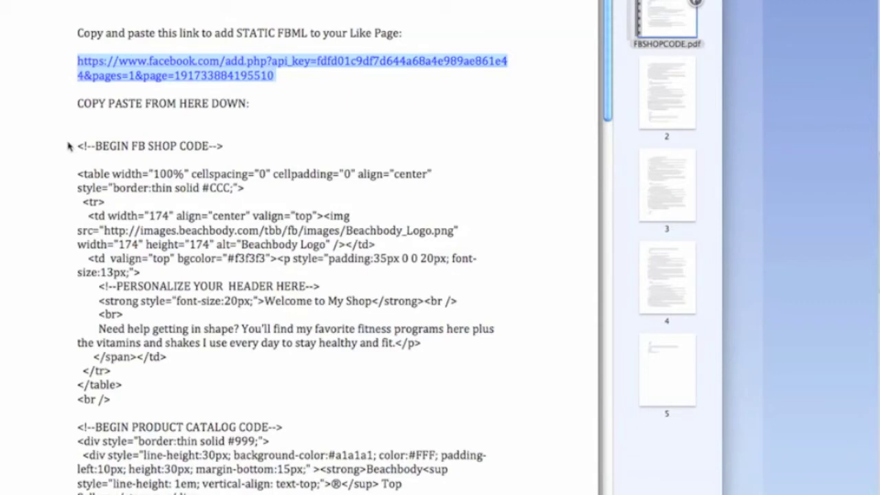
Select the shop code in FBSHOPCODE.pdf, starting from the BEGIN FB SHOP CODE comment
{"action": "left_click_drag", "start_coordinate": [73, 145], "coordinate": [412, 492]}
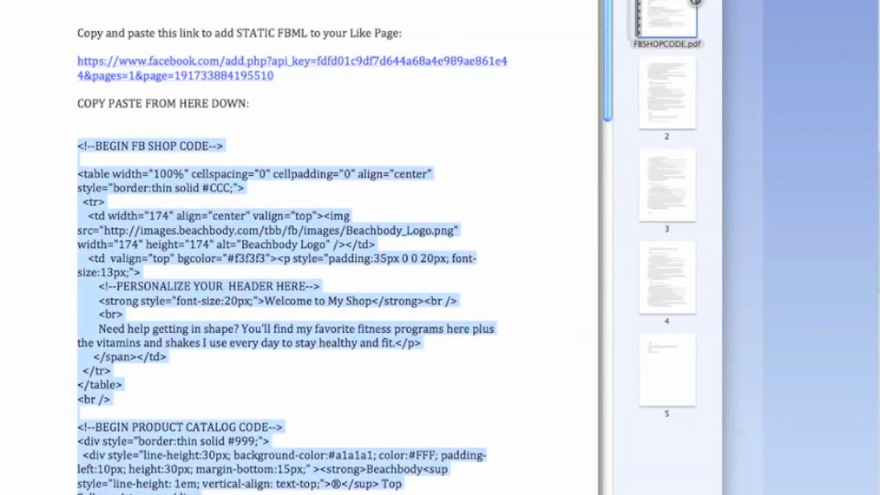
{"action": "scroll", "coordinate": [384, 339], "scroll_direction": "down", "scroll_amount": 5}
{"action": "scroll", "coordinate": [384, 340], "scroll_direction": "down", "scroll_amount": 2}
{"action": "scroll", "coordinate": [385, 340], "scroll_direction": "down", "scroll_amount": 3}
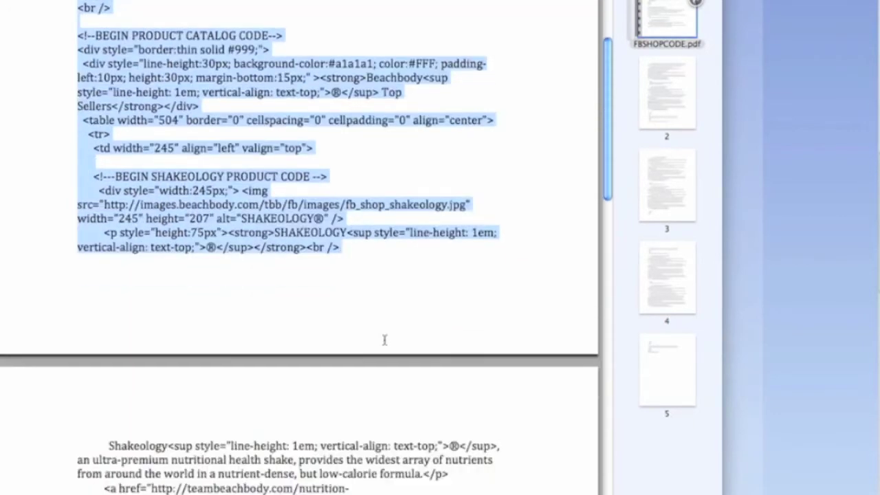
{"action": "scroll", "coordinate": [384, 339], "scroll_direction": "down", "scroll_amount": 4}
{"action": "scroll", "coordinate": [384, 340], "scroll_direction": "up", "scroll_amount": 3}
{"action": "scroll", "coordinate": [385, 340], "scroll_direction": "up", "scroll_amount": 12}
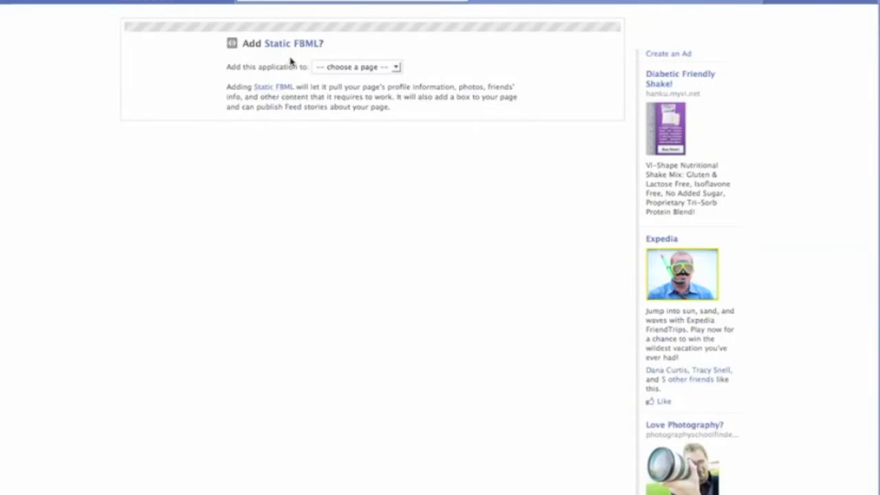
Choose the Joe Petri page and add the Static FBML app to it
{"action": "left_click", "coordinate": [377, 69]}
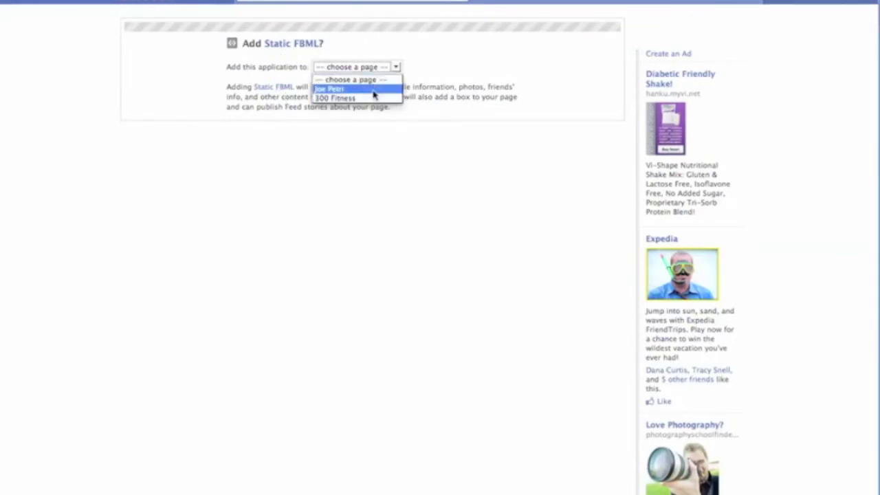
{"action": "left_click", "coordinate": [374, 90]}
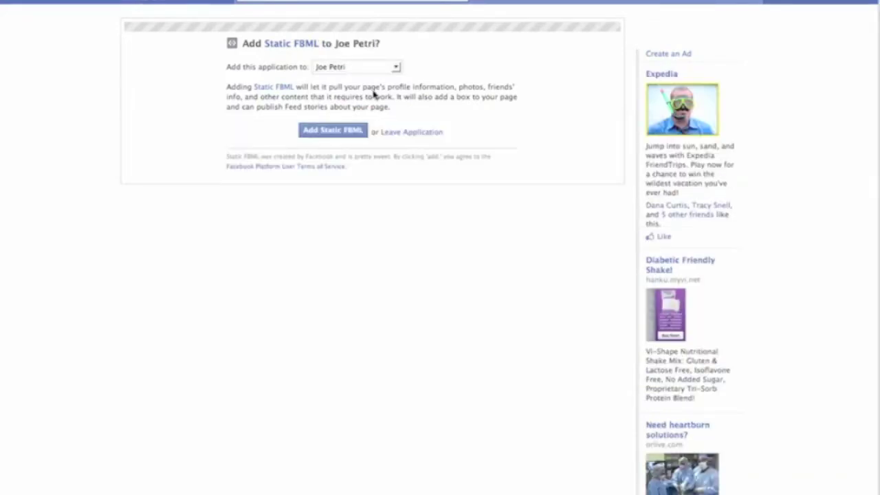
{"action": "left_click", "coordinate": [349, 132]}
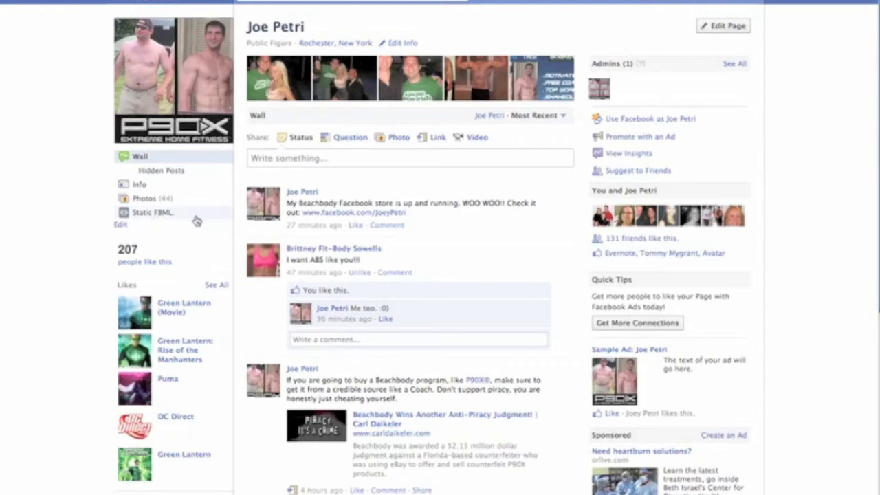
Open the Static FBML editor from the Joe Petri page's app settings
{"action": "left_click", "coordinate": [165, 216]}
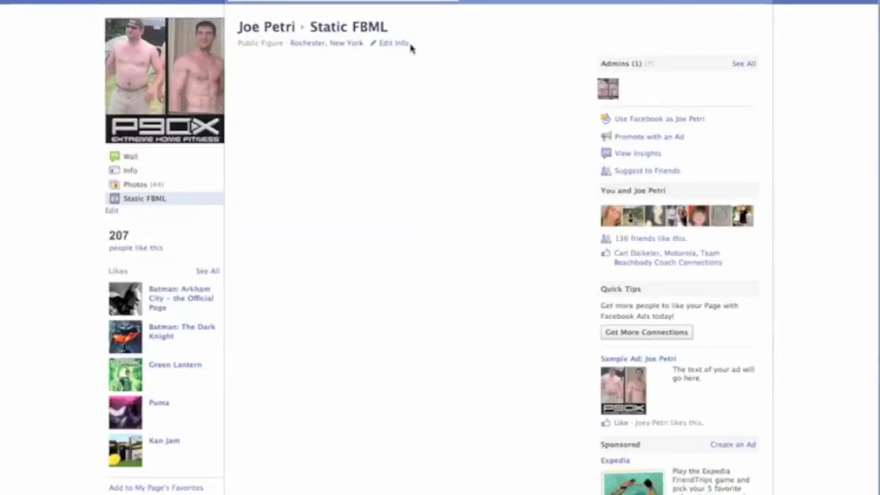
{"action": "left_click", "coordinate": [405, 47]}
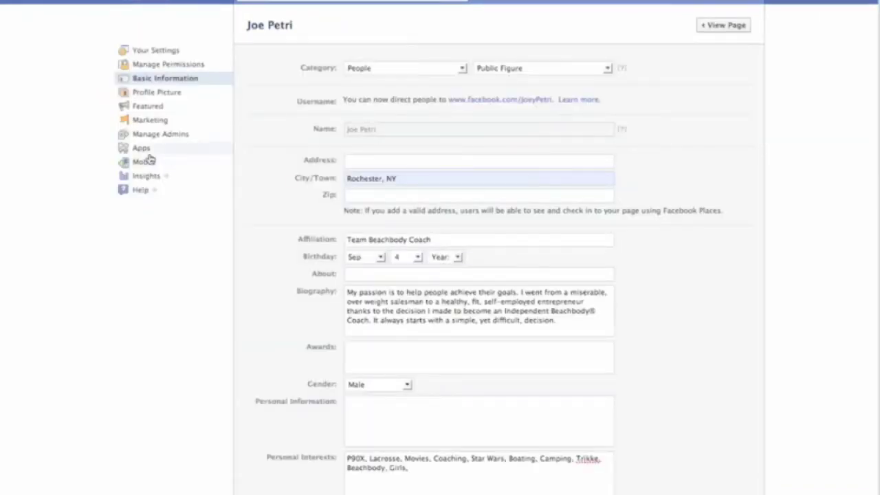
{"action": "left_click", "coordinate": [146, 151]}
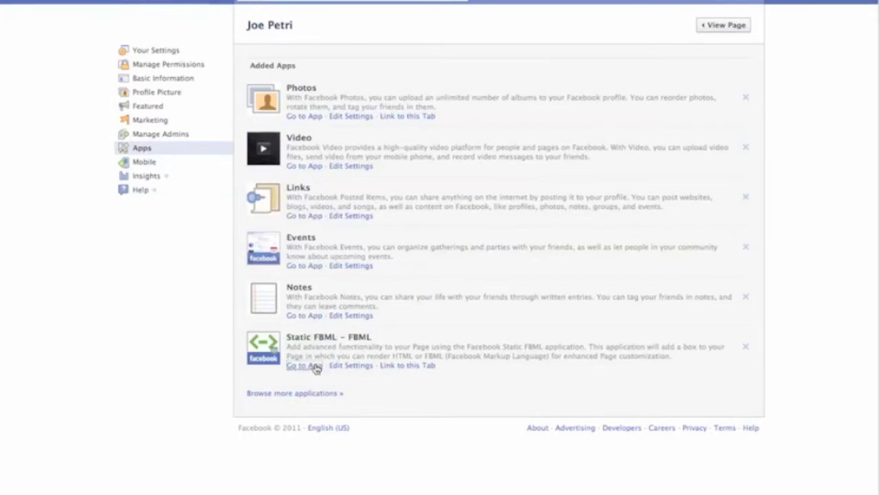
{"action": "left_click", "coordinate": [354, 366]}
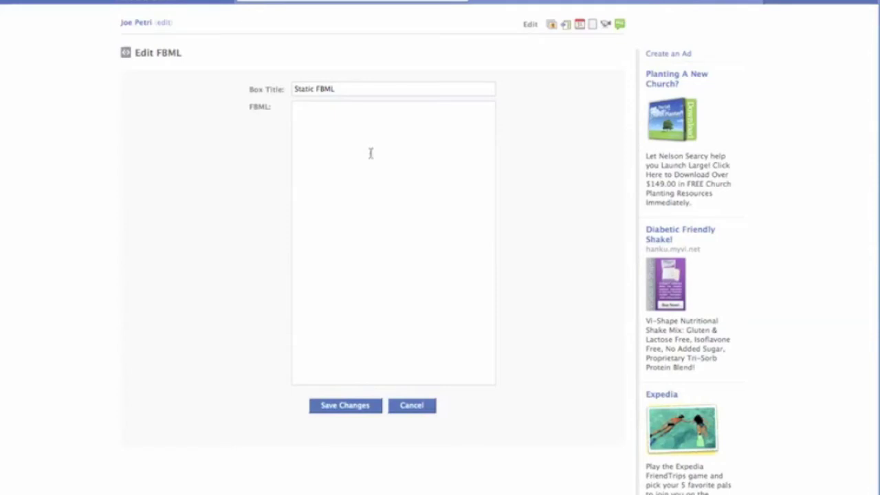
Change the box title from Static FBML to Fitness Store
{"action": "left_click_drag", "start_coordinate": [343, 91], "coordinate": [261, 89]}
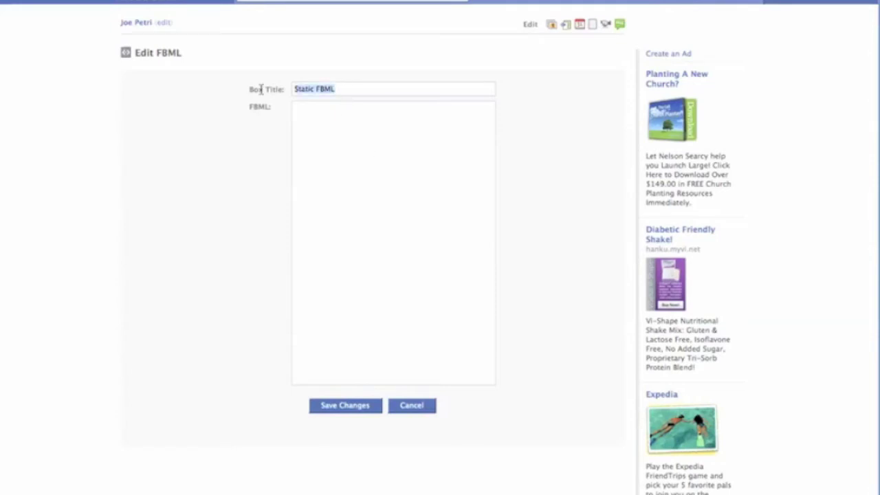
{"action": "type", "text": "Fitne"}
{"action": "key", "text": "Down"}
{"action": "key", "text": "Return"}
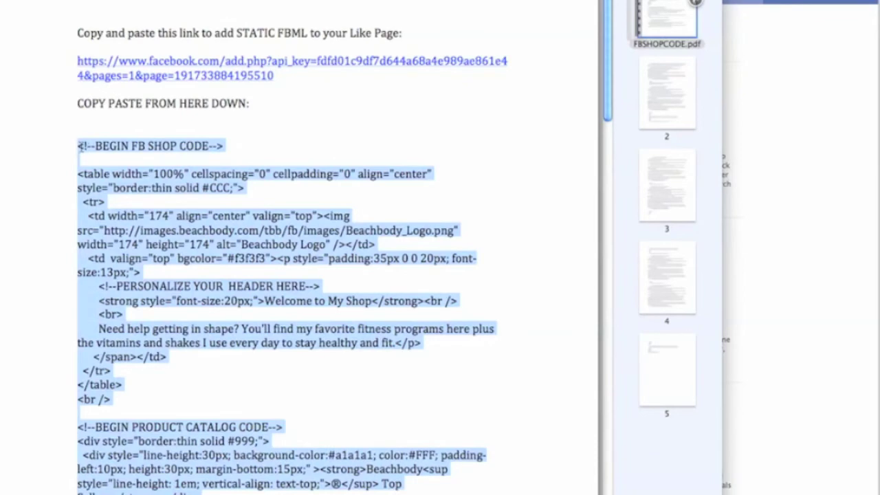
Select the shop code from BEGIN FB SHOP CODE through END FB SHOP CODE and copy it
{"action": "scroll", "coordinate": [79, 146], "scroll_direction": "down", "scroll_amount": 5}
{"action": "scroll", "coordinate": [79, 146], "scroll_direction": "down", "scroll_amount": 5}
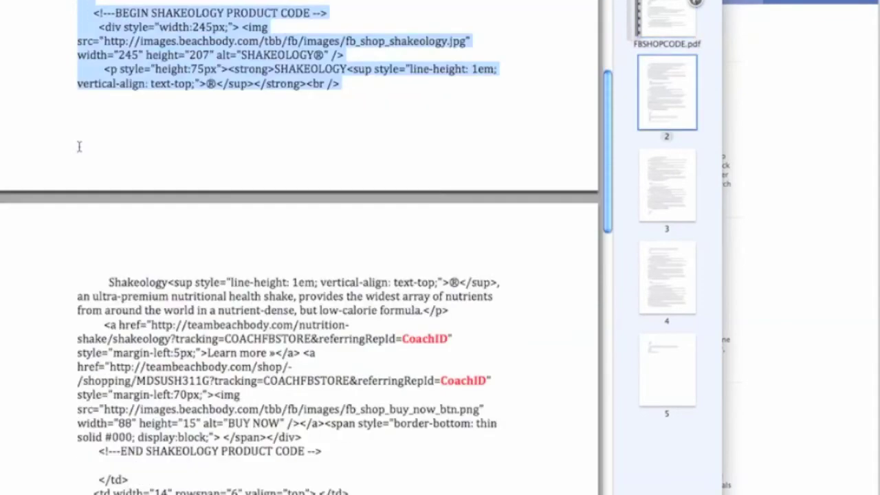
{"action": "scroll", "coordinate": [79, 146], "scroll_direction": "down", "scroll_amount": 5}
{"action": "scroll", "coordinate": [79, 145], "scroll_direction": "down", "scroll_amount": 5}
{"action": "scroll", "coordinate": [79, 146], "scroll_direction": "up", "scroll_amount": 5}
{"action": "scroll", "coordinate": [79, 146], "scroll_direction": "up", "scroll_amount": 5}
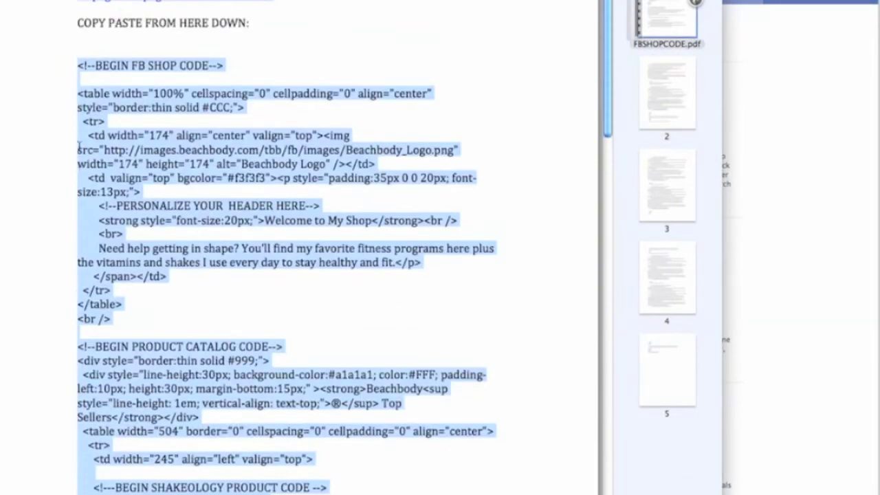
{"action": "scroll", "coordinate": [79, 146], "scroll_direction": "up", "scroll_amount": 3}
{"action": "left_click", "coordinate": [78, 145]}
{"action": "left_click_drag", "start_coordinate": [77, 146], "coordinate": [306, 494]}
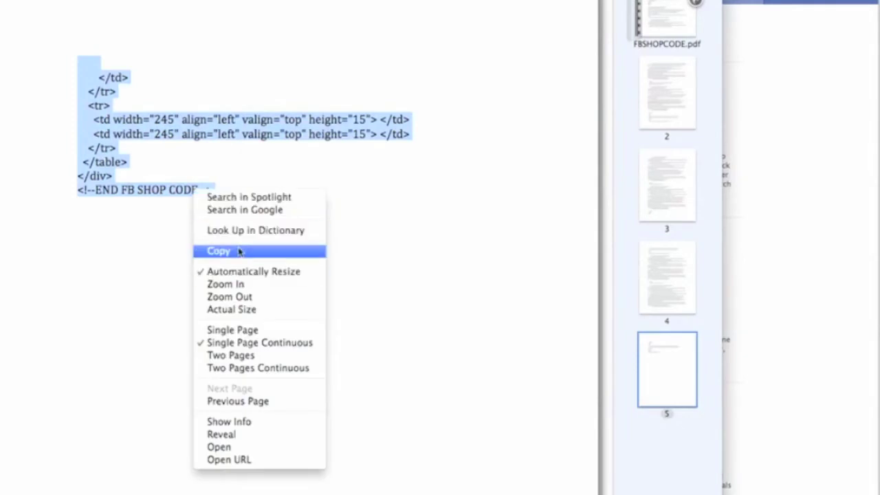
{"action": "left_click", "coordinate": [234, 251]}
{"action": "scroll", "coordinate": [288, 321], "scroll_direction": "up", "scroll_amount": 5}
{"action": "scroll", "coordinate": [287, 322], "scroll_direction": "up", "scroll_amount": 3}
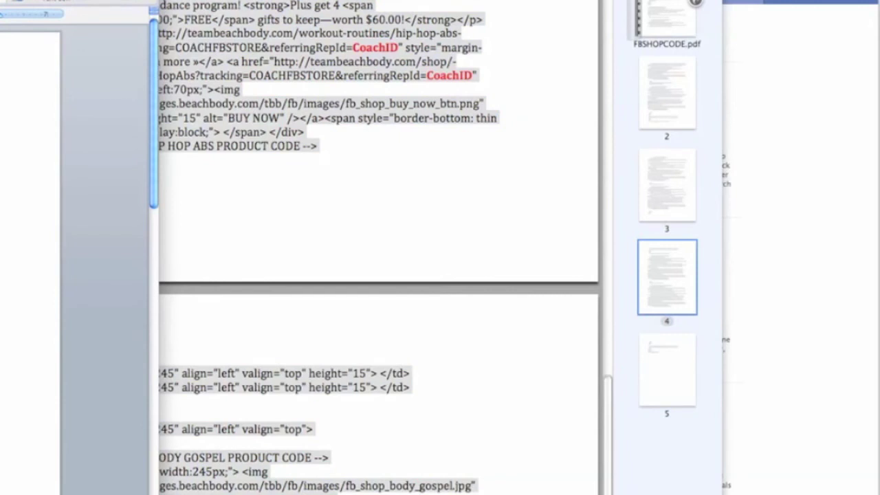
{"action": "scroll", "coordinate": [76, 254], "scroll_direction": "down", "scroll_amount": 10}
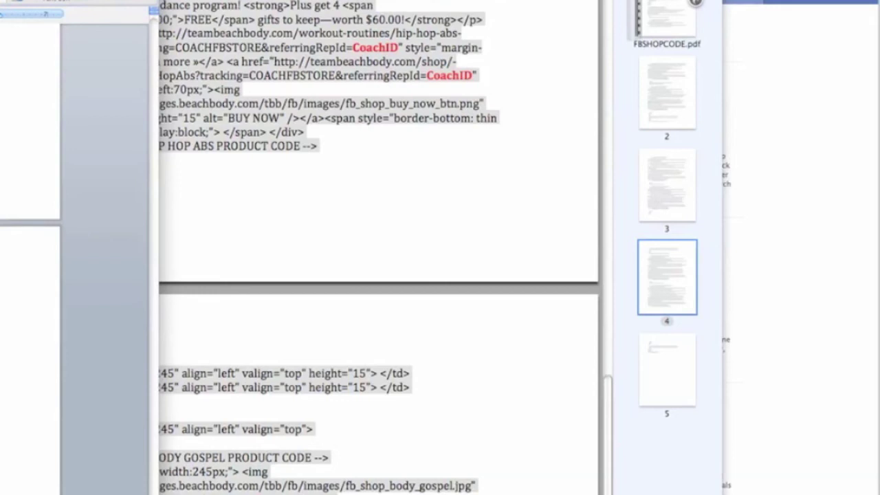
Paste the copied shop code into the Fitness Store FBML field
{"action": "left_click", "coordinate": [776, 404]}
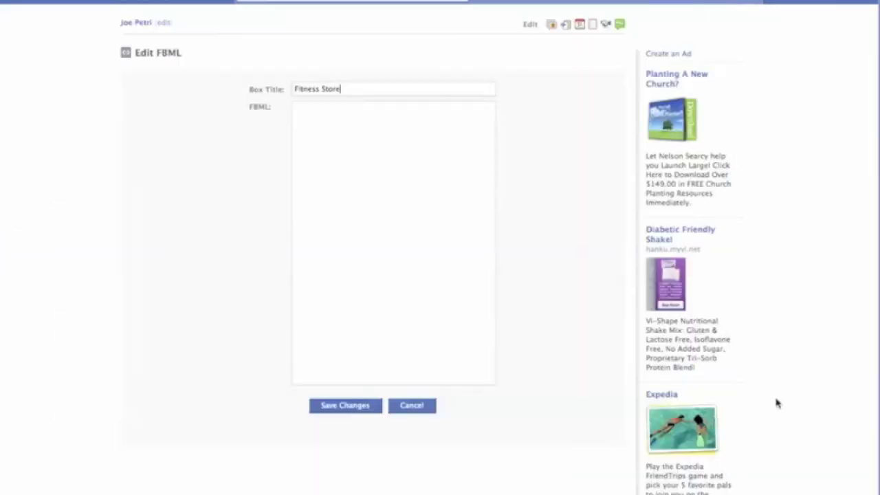
{"action": "left_click", "coordinate": [324, 131]}
{"action": "right_click", "coordinate": [325, 127]}
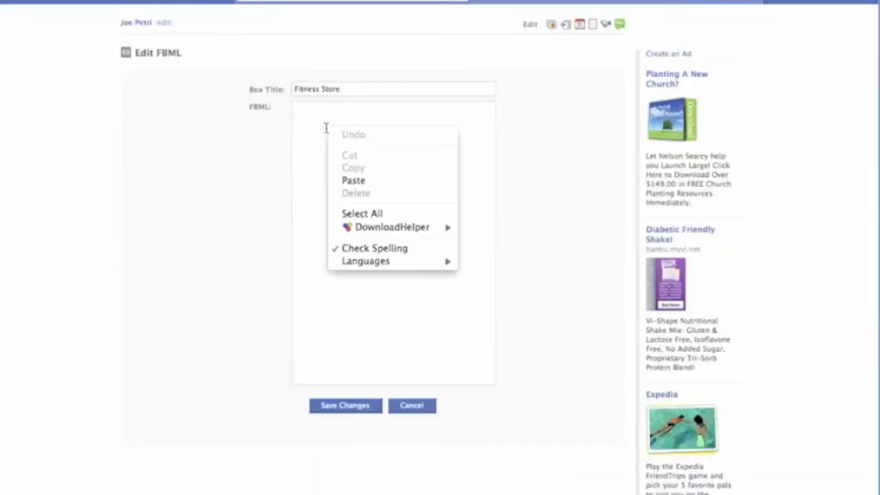
{"action": "left_click", "coordinate": [354, 181]}
Scroll down the FBML editor and return to the Joe Petri page wall
{"action": "scroll", "coordinate": [412, 365], "scroll_direction": "down", "scroll_amount": 6}
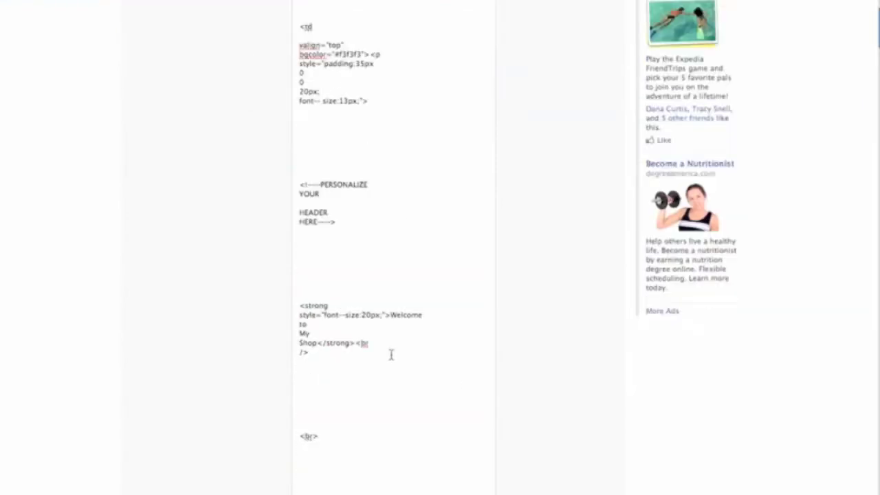
{"action": "scroll", "coordinate": [390, 355], "scroll_direction": "down", "scroll_amount": 5}
{"action": "scroll", "coordinate": [390, 355], "scroll_direction": "down", "scroll_amount": 5}
{"action": "scroll", "coordinate": [391, 355], "scroll_direction": "down", "scroll_amount": 5}
{"action": "scroll", "coordinate": [390, 355], "scroll_direction": "down", "scroll_amount": 5}
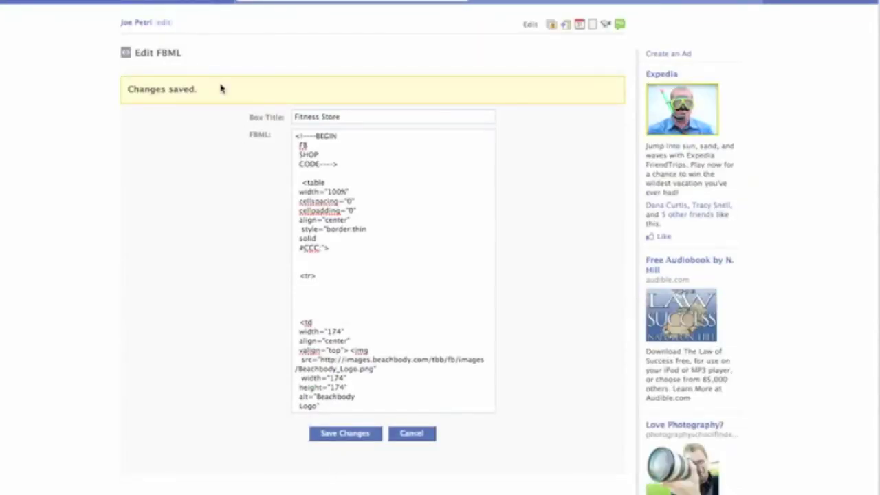
{"action": "left_click", "coordinate": [136, 23]}
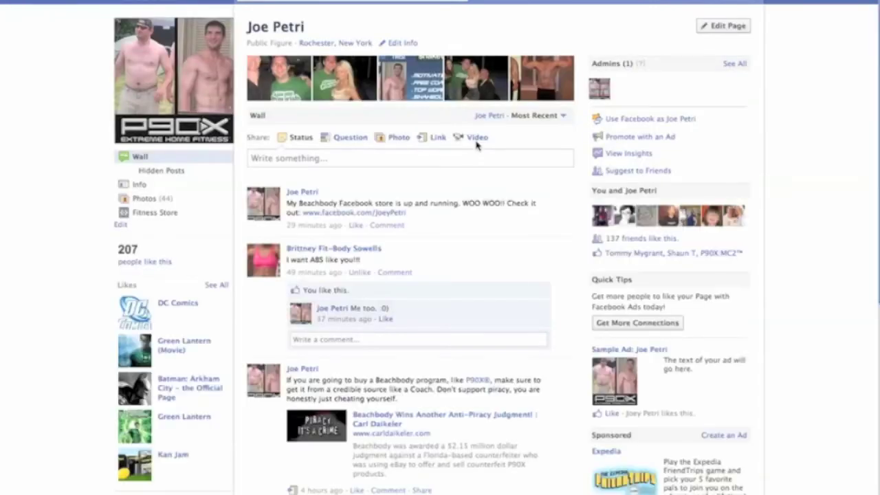
Browse the Fitness Store tab's Beachbody shop with Shakeology, Insanity, P90X and Hip Hop Abs listings
{"action": "left_click", "coordinate": [151, 212]}
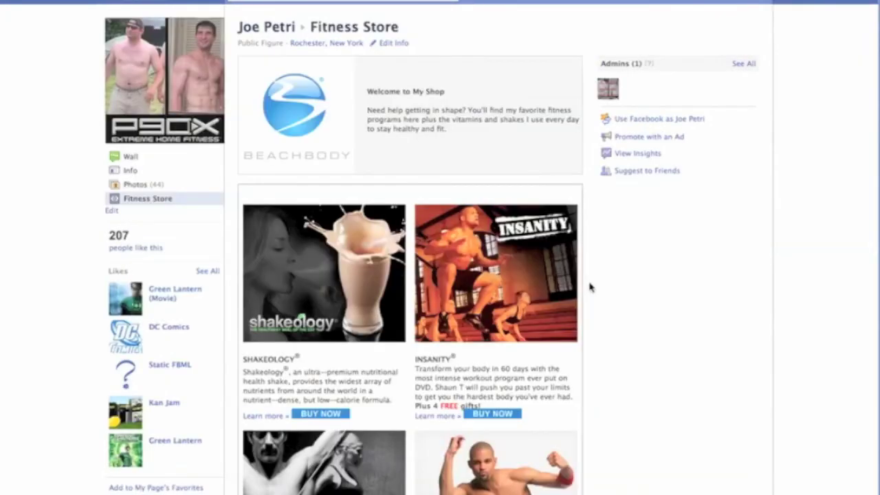
{"action": "scroll", "coordinate": [588, 292], "scroll_direction": "down", "scroll_amount": 1}
{"action": "scroll", "coordinate": [577, 303], "scroll_direction": "down", "scroll_amount": 4}
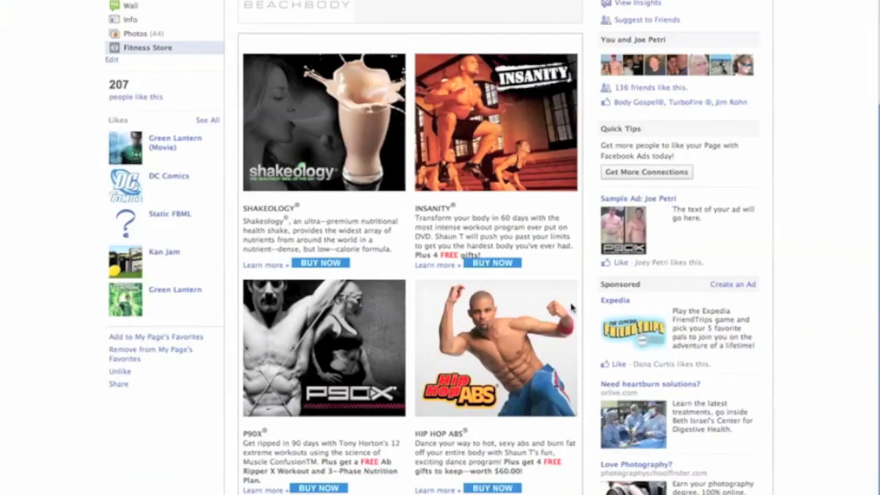
{"action": "scroll", "coordinate": [571, 307], "scroll_direction": "down", "scroll_amount": 1}
{"action": "scroll", "coordinate": [571, 308], "scroll_direction": "up", "scroll_amount": 5}
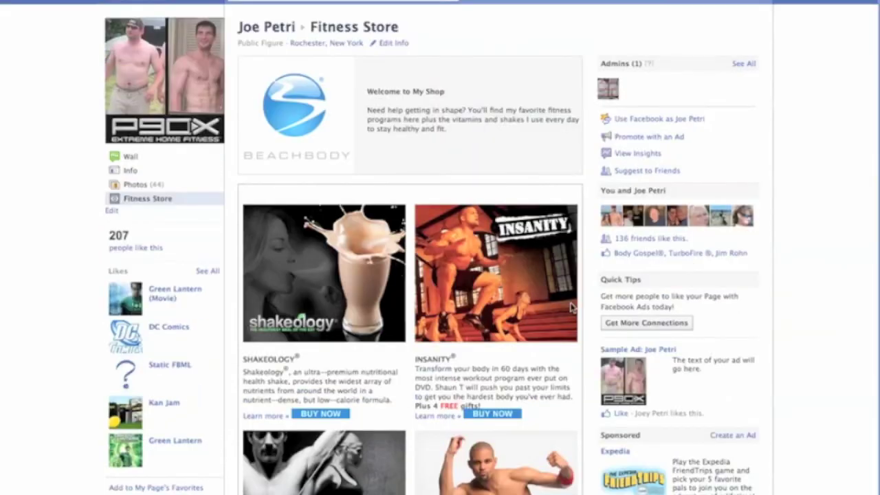